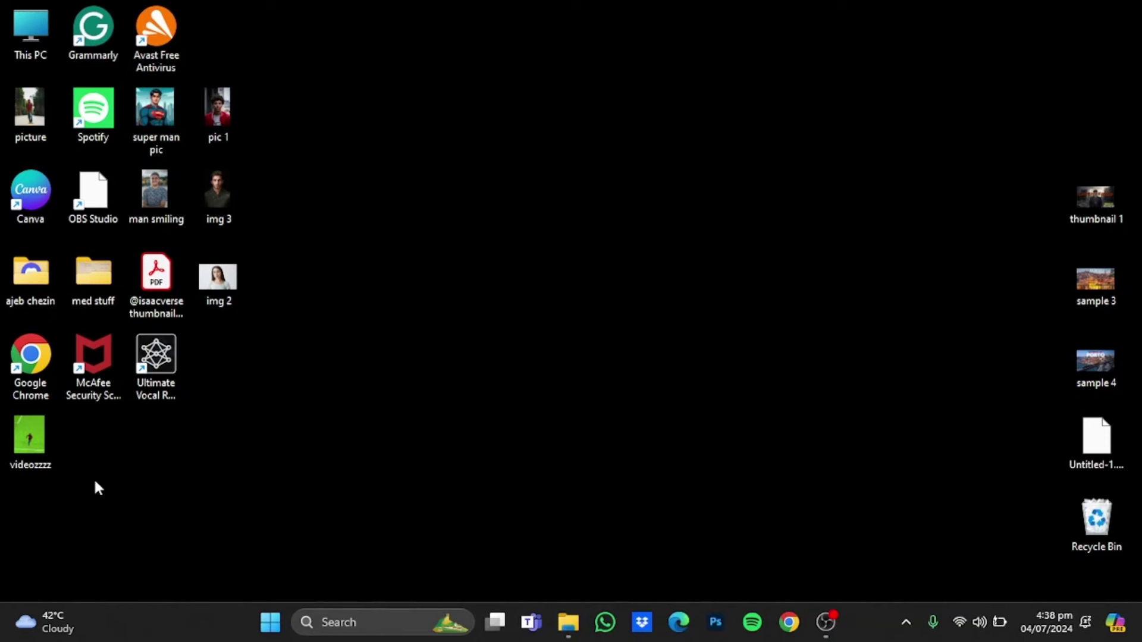
- Open the videozzzz video file from the desktop
{"action": "double_click", "coordinate": [38, 452]}
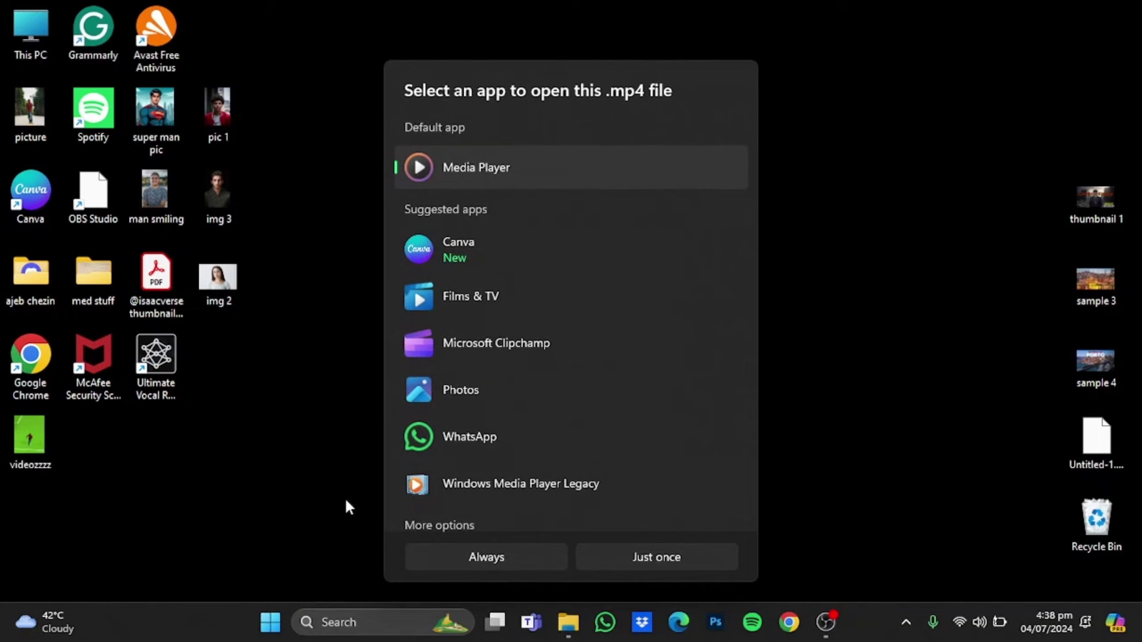
- Open videozzzz in Media Player just once, play it and pause at about 0:07
{"action": "left_click", "coordinate": [644, 555]}
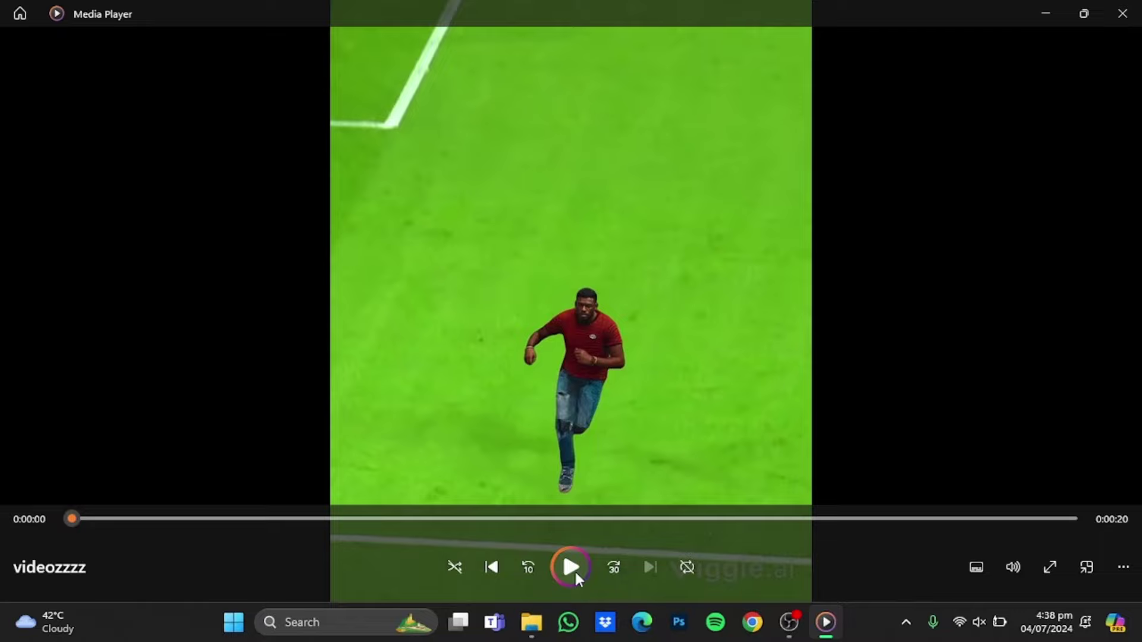
{"action": "left_click", "coordinate": [572, 568]}
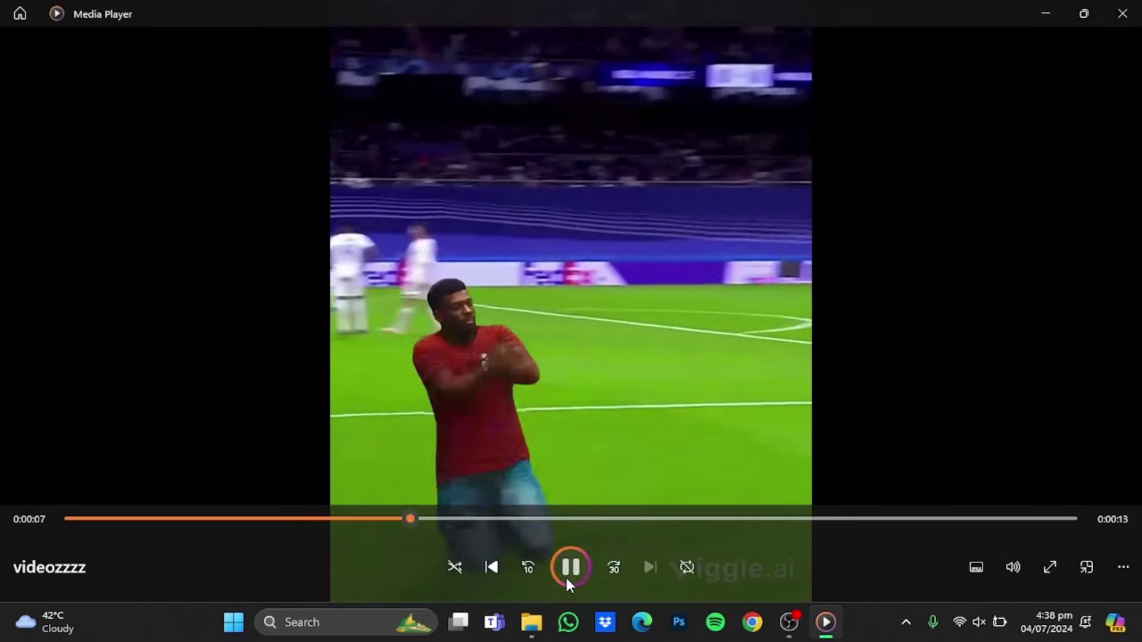
{"action": "left_click", "coordinate": [568, 578]}
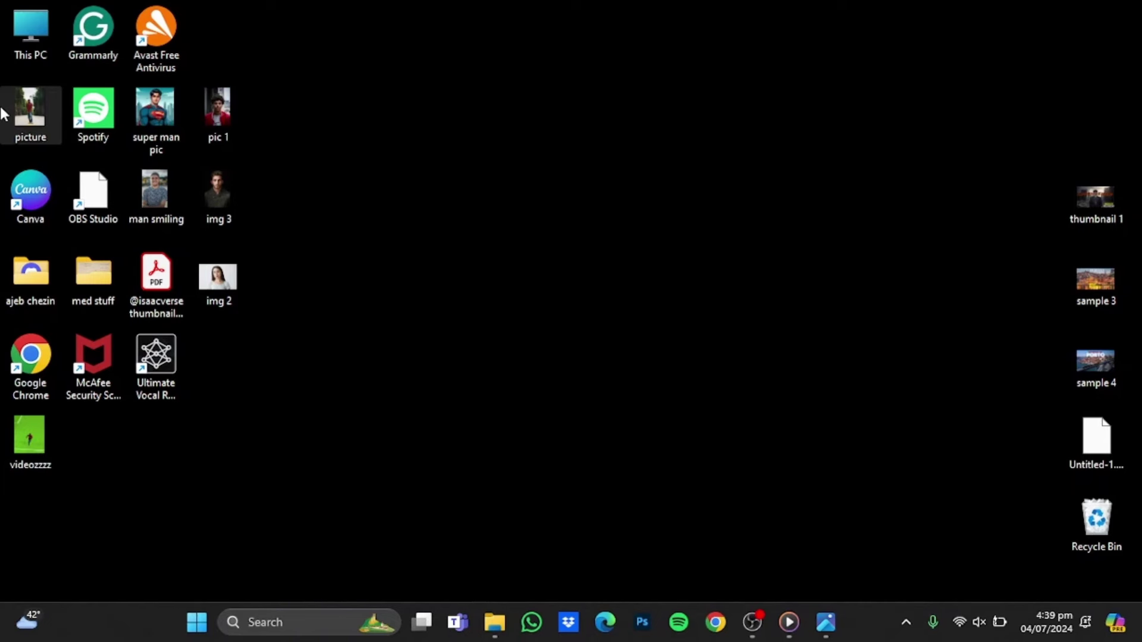
{"action": "double_click", "coordinate": [23, 114]}
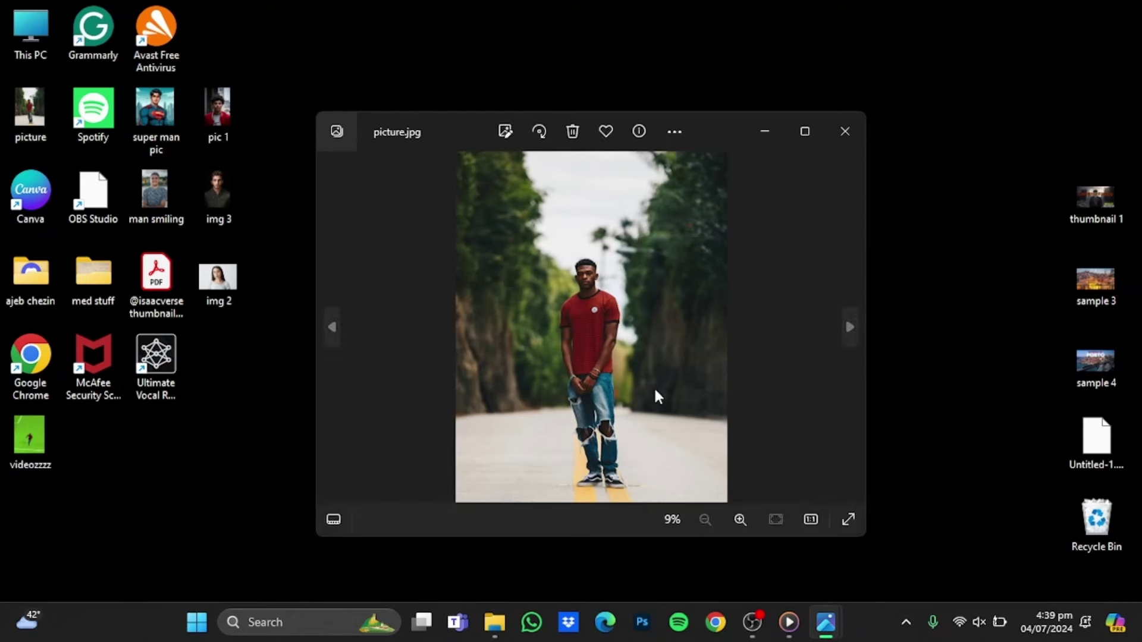
{"action": "left_click", "coordinate": [758, 149]}
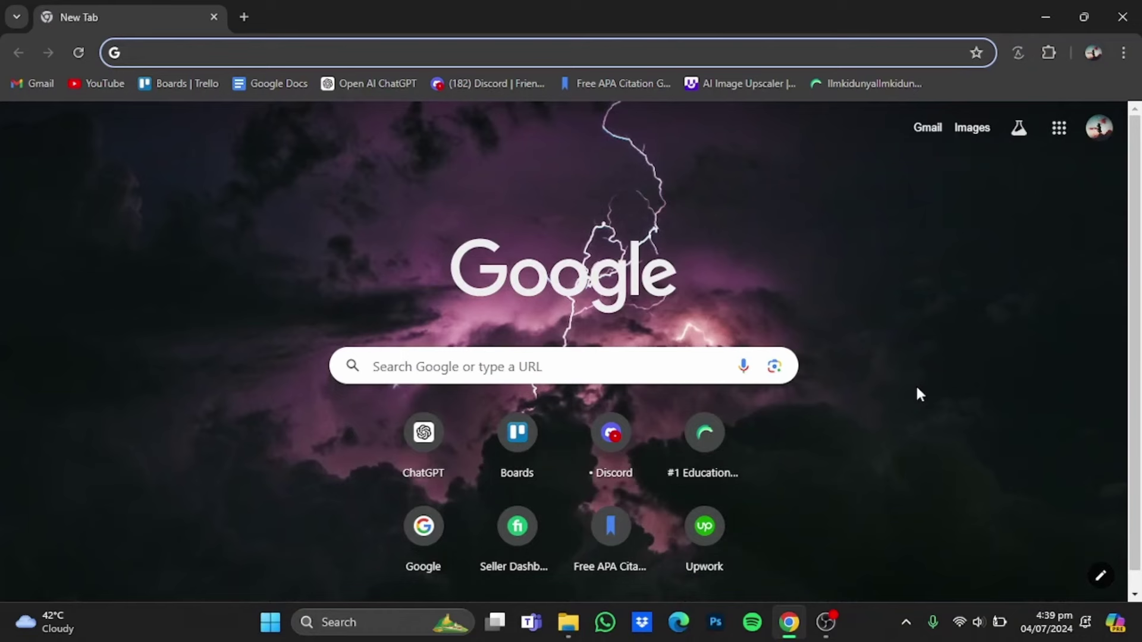
- Search Google for 'viggle . ai' from the Chrome address bar
{"action": "type", "text": "viggle . ai"}
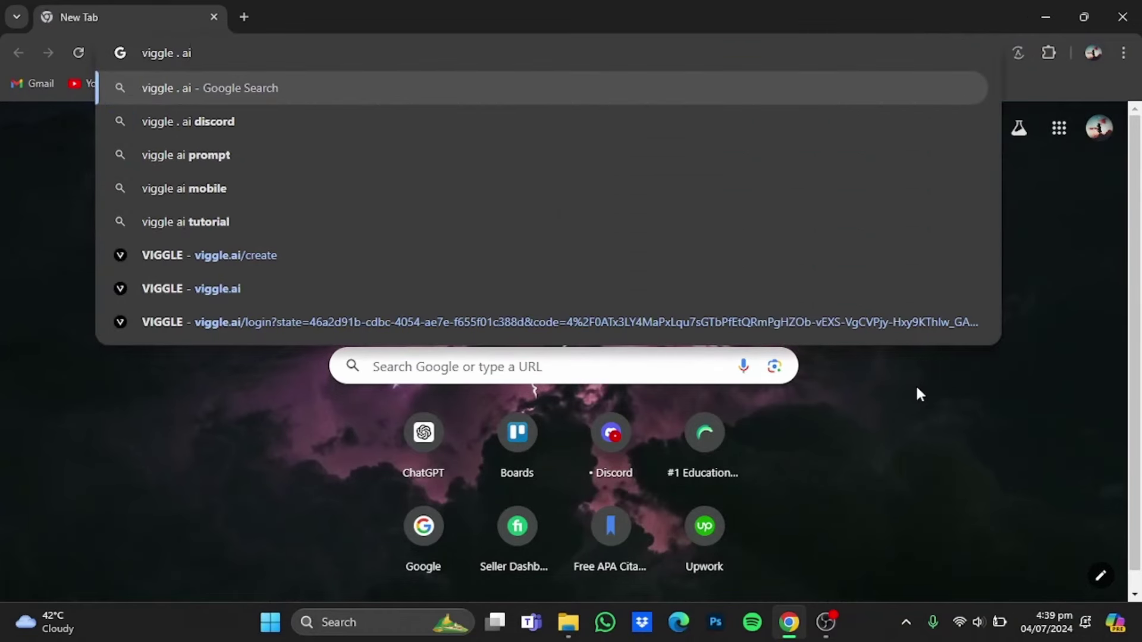
{"action": "key", "text": "Return"}
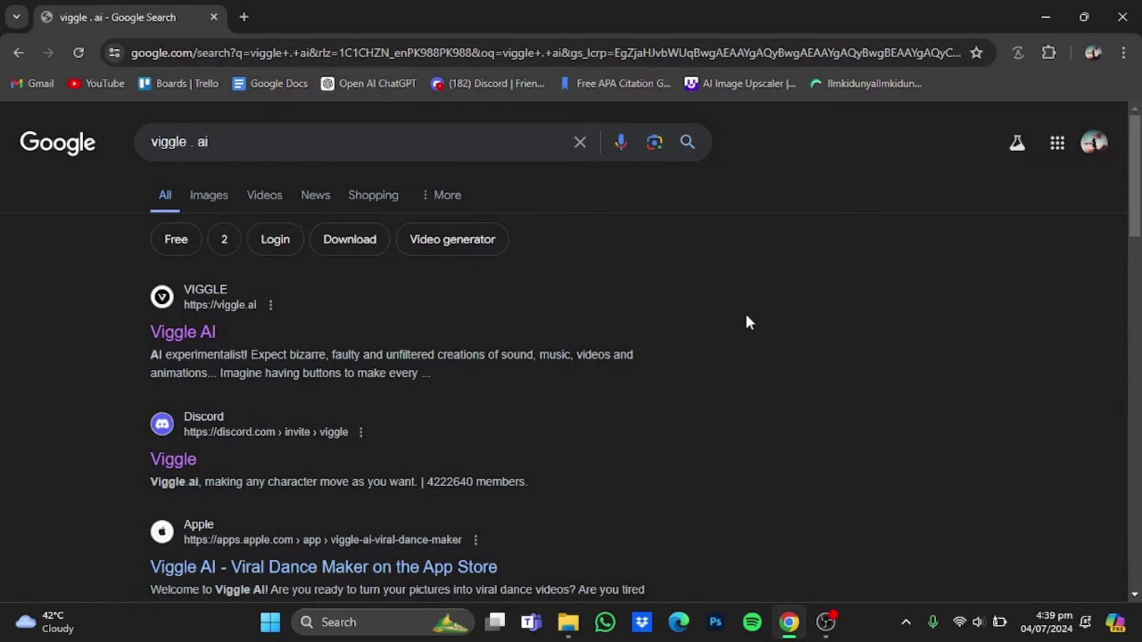
- Go to the viggle.ai homepage and scroll down to the Try on Web button
{"action": "left_click", "coordinate": [205, 335]}
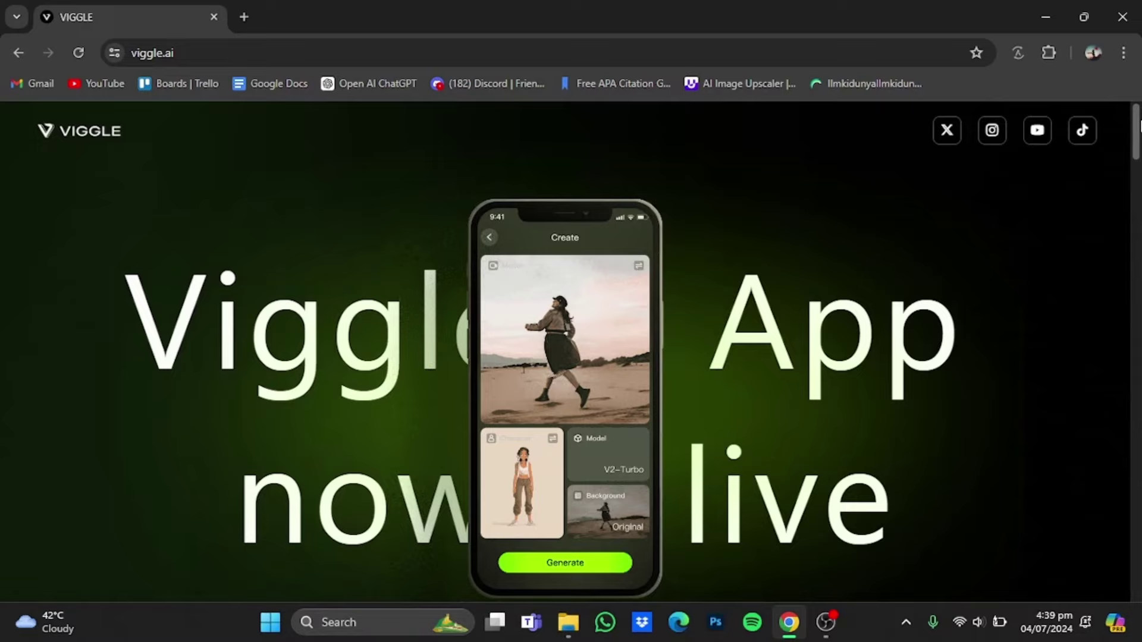
{"action": "scroll", "coordinate": [1042, 292], "scroll_direction": "down", "scroll_amount": 5}
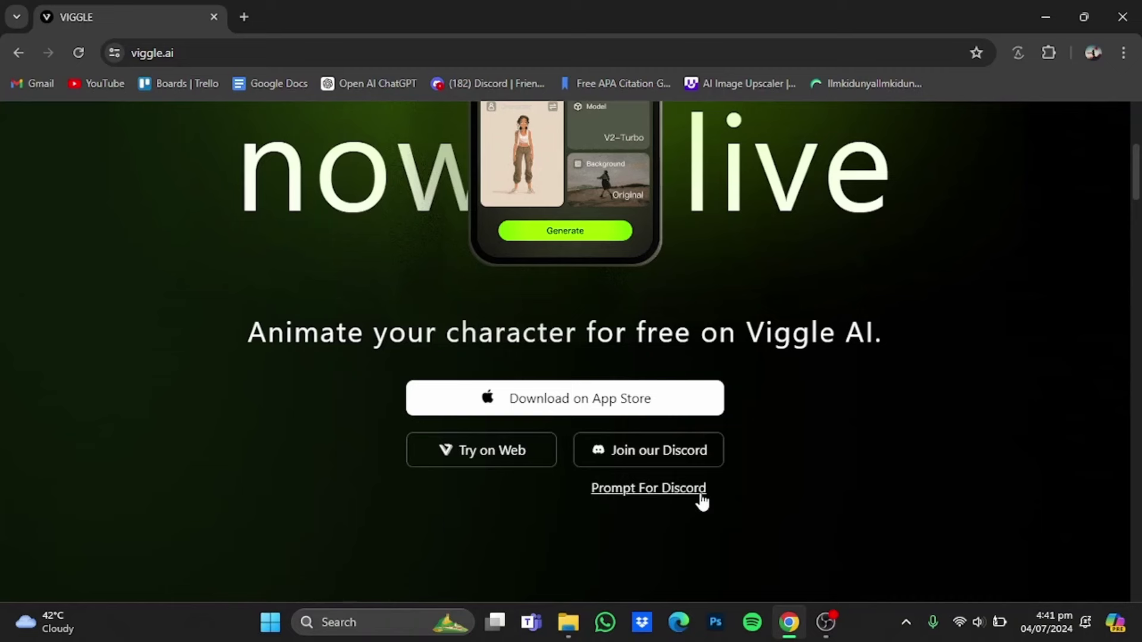
- Enter the web workspace and upload the desktop 'picture' photo as the Character image
{"action": "left_click", "coordinate": [496, 465]}
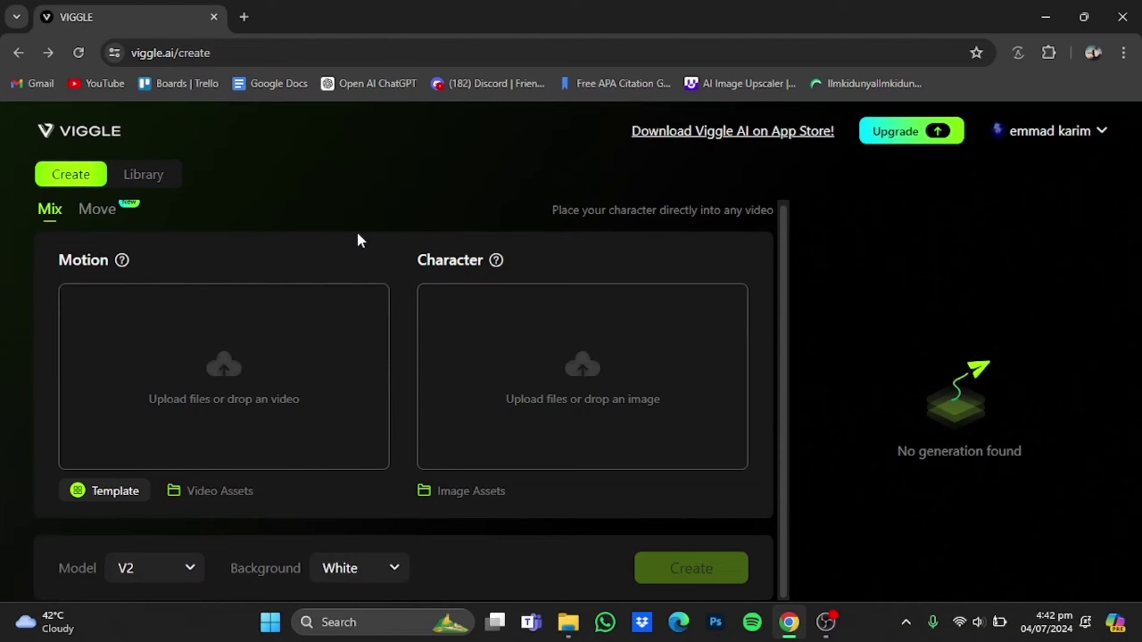
{"action": "left_click", "coordinate": [581, 358]}
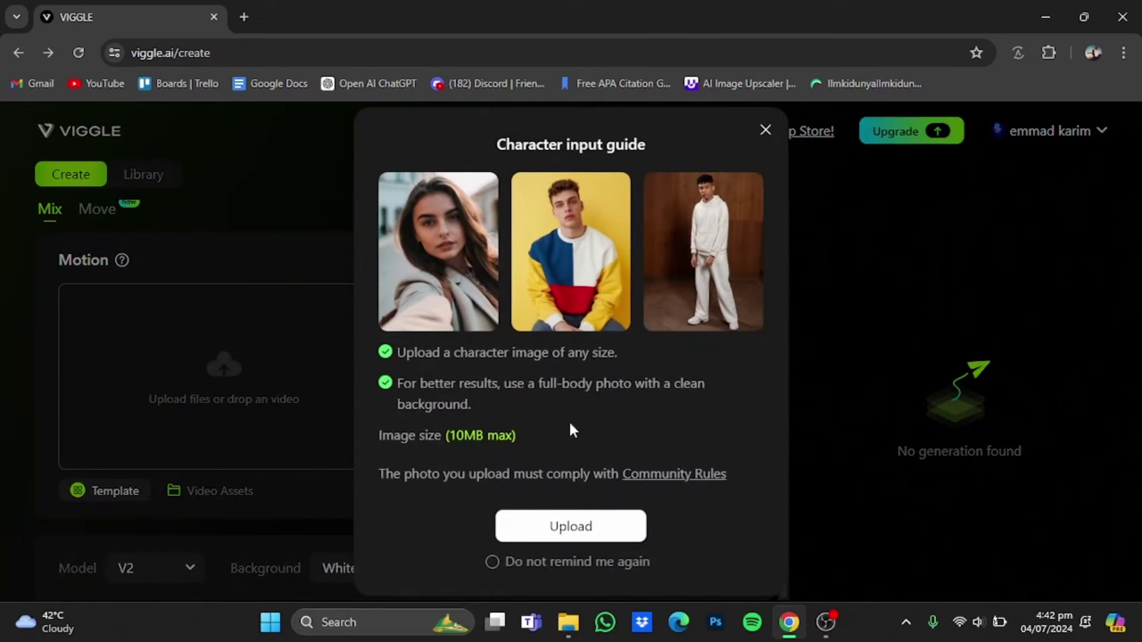
{"action": "left_click", "coordinate": [542, 526]}
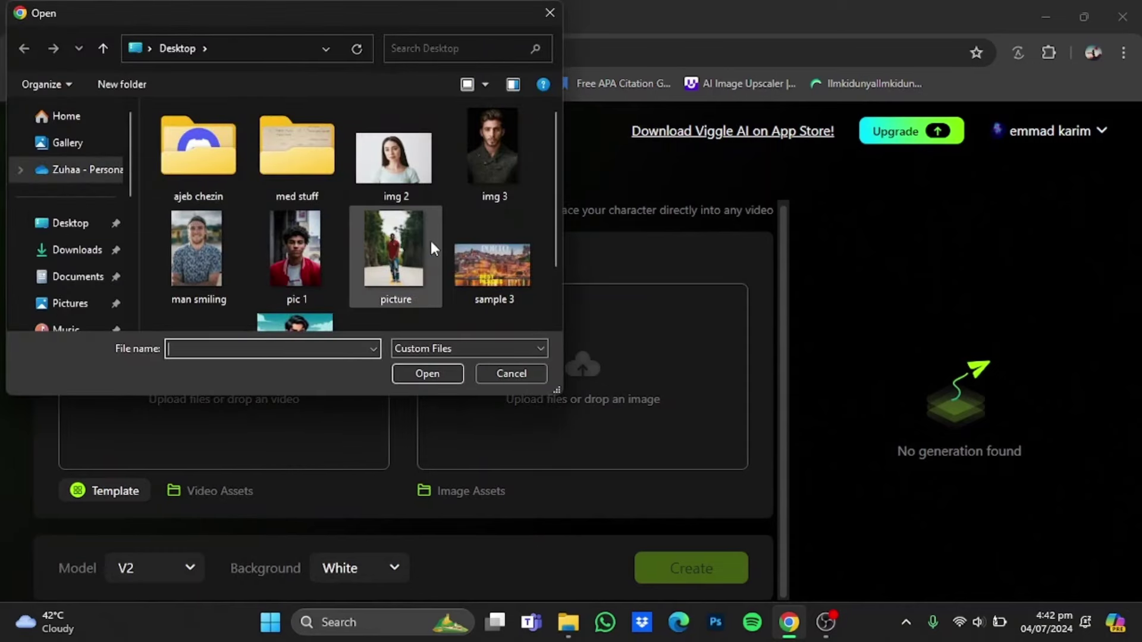
{"action": "left_click", "coordinate": [409, 241]}
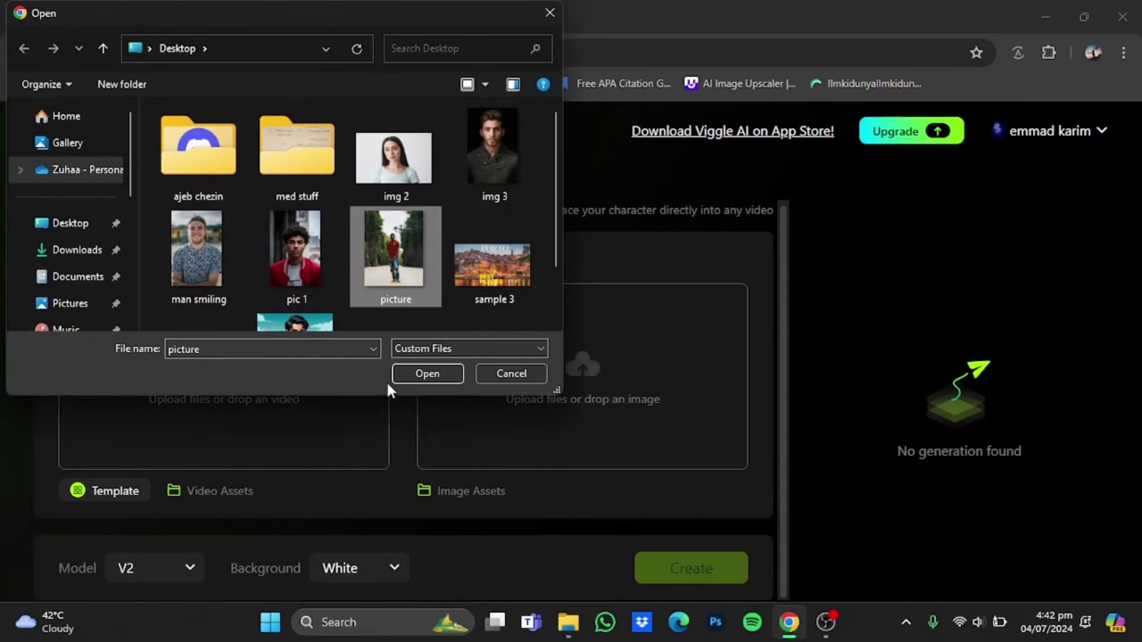
{"action": "left_click", "coordinate": [406, 371]}
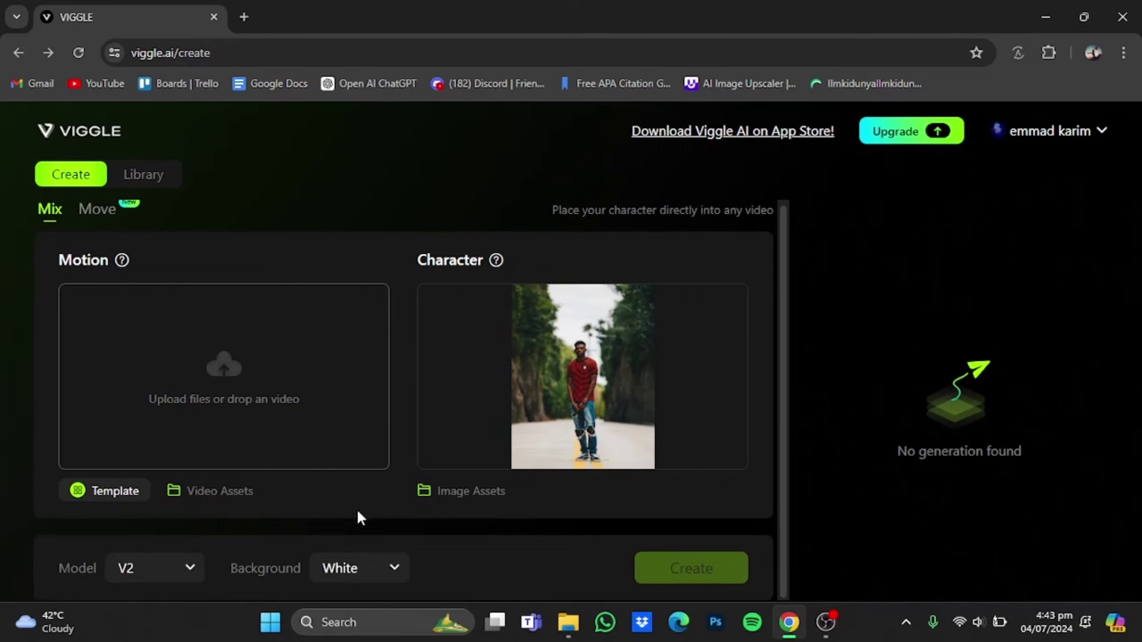
- Begin a Motion video upload, then cancel the file picker without choosing a file
{"action": "left_click", "coordinate": [311, 408]}
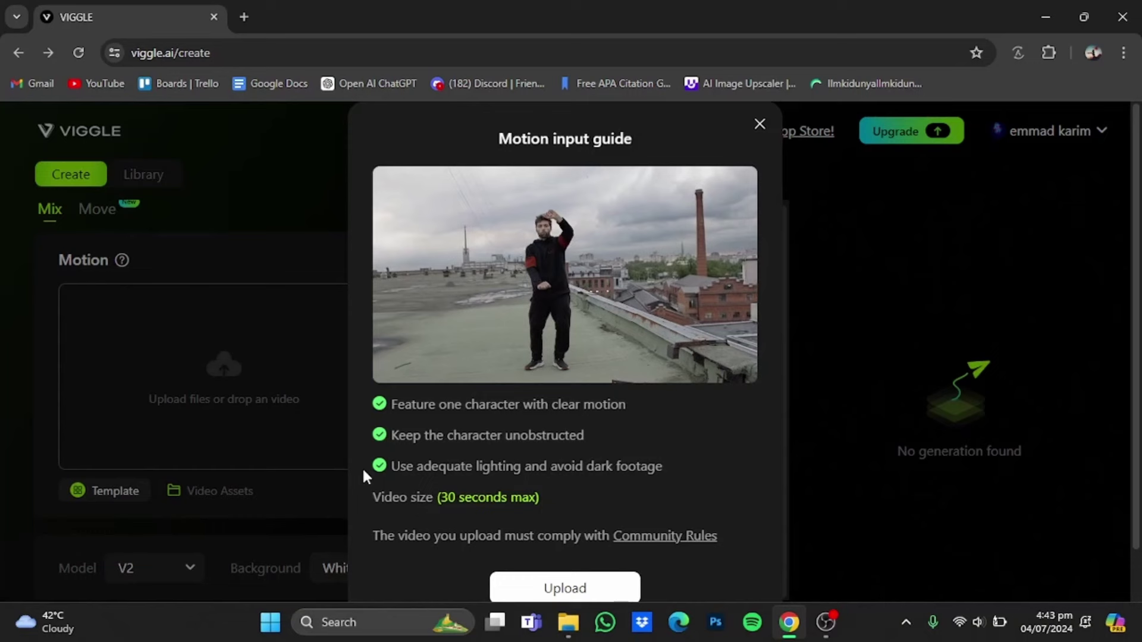
{"action": "left_click", "coordinate": [498, 579]}
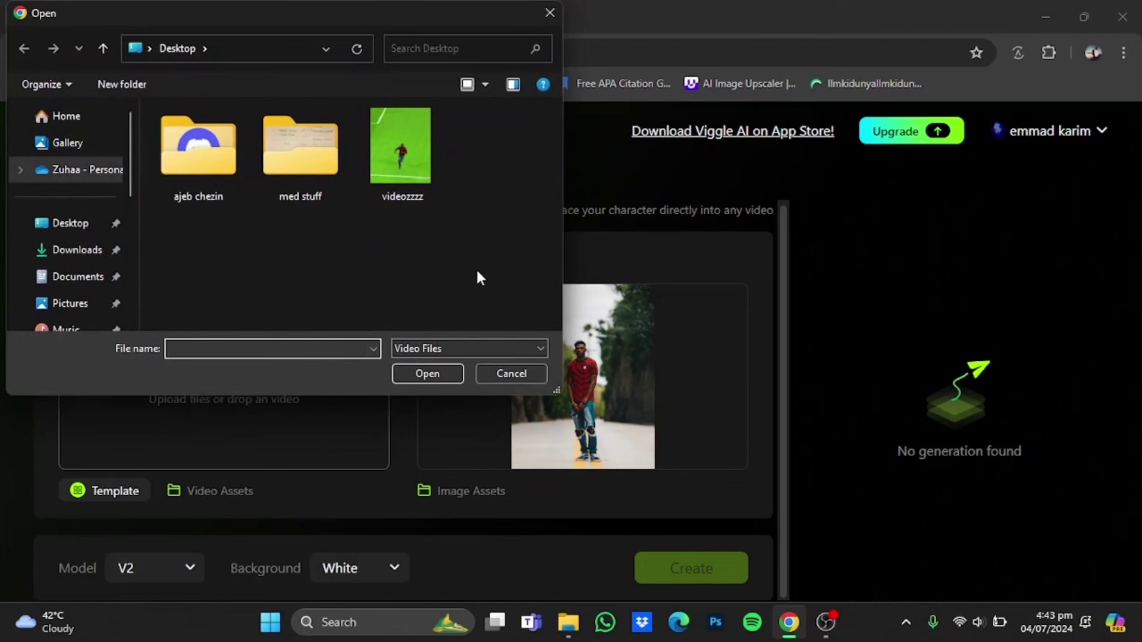
{"action": "left_click", "coordinate": [502, 372]}
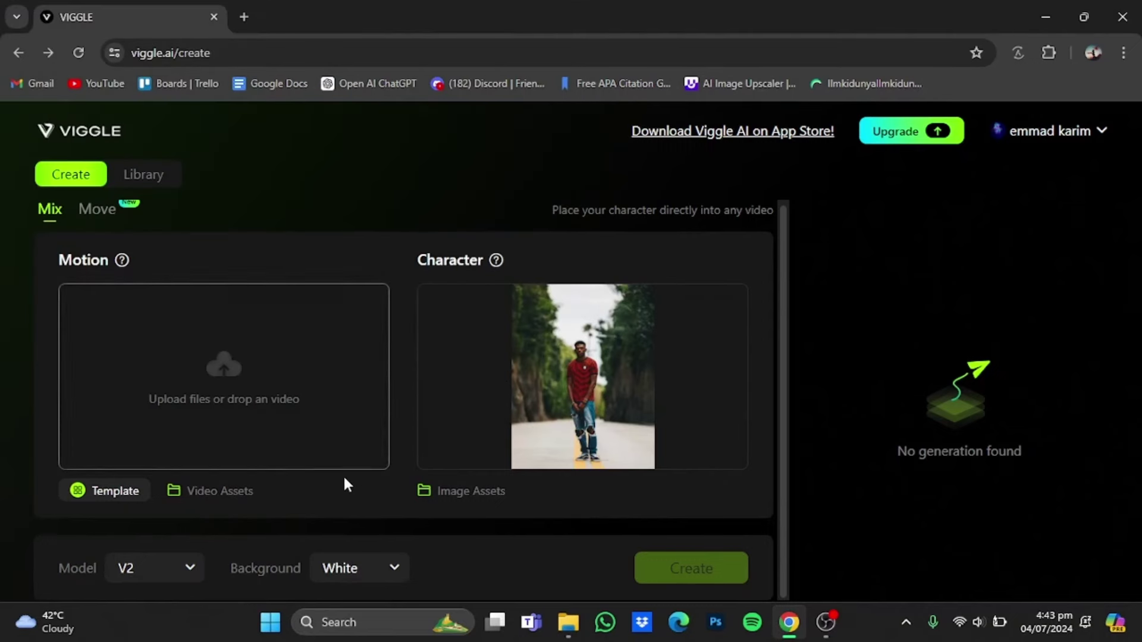
- Use the Soccer template 'Thierry Henry corner flag celebration' as the Motion video
{"action": "left_click", "coordinate": [129, 503]}
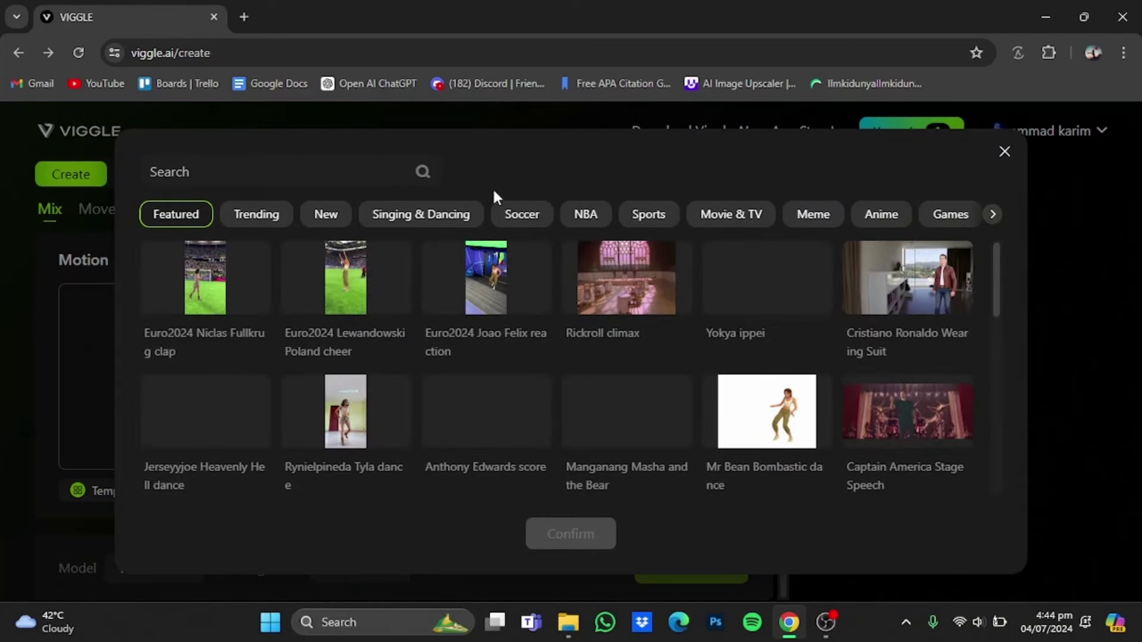
{"action": "left_click", "coordinate": [529, 216]}
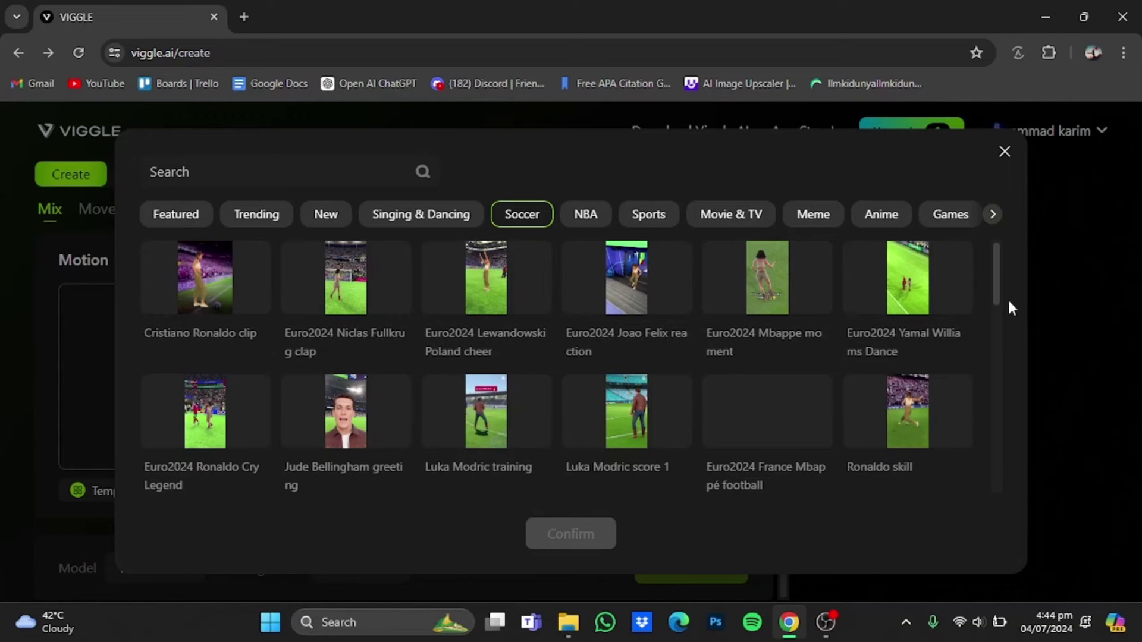
{"action": "left_click_drag", "start_coordinate": [995, 300], "coordinate": [1011, 439]}
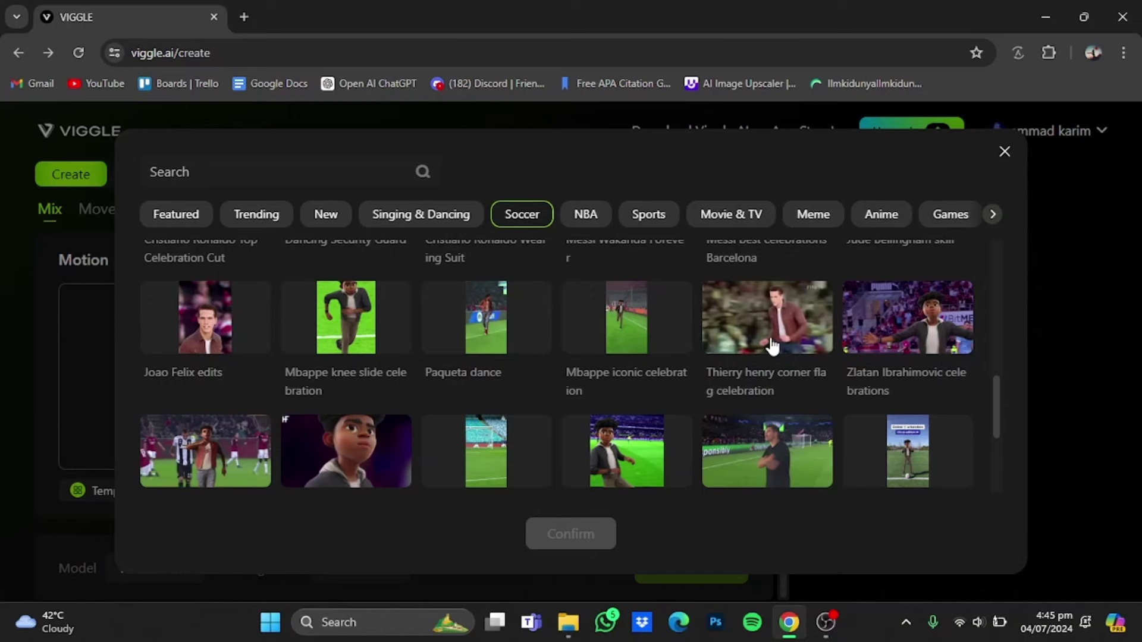
{"action": "left_click", "coordinate": [771, 345]}
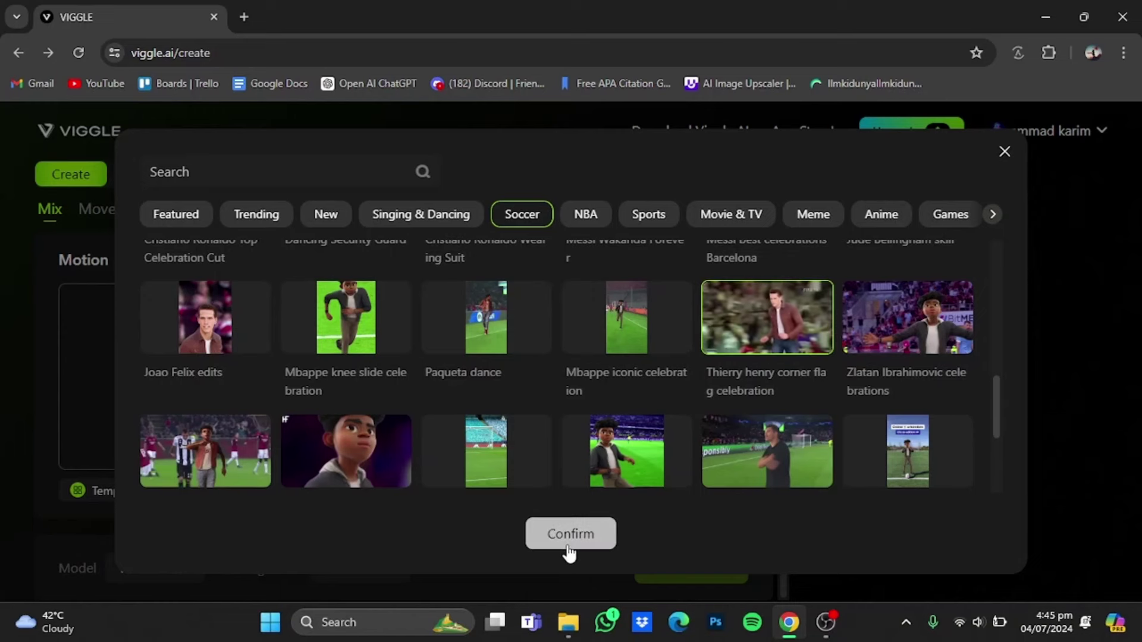
{"action": "left_click", "coordinate": [568, 550]}
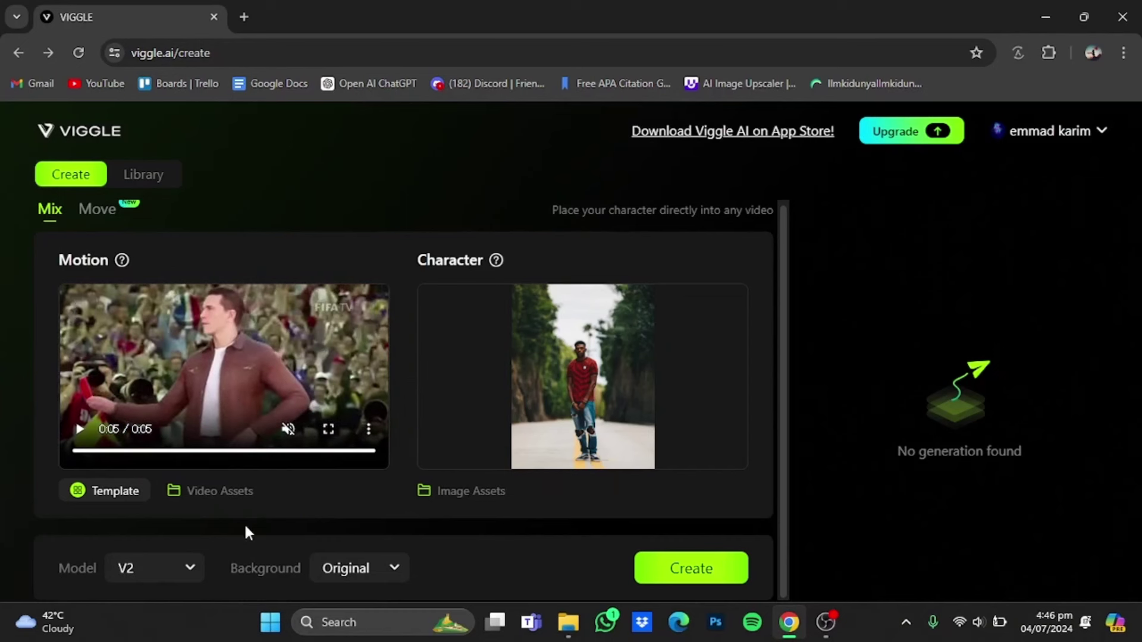
- Set the model to V2-Turbo and the background to Green
{"action": "left_click", "coordinate": [164, 574]}
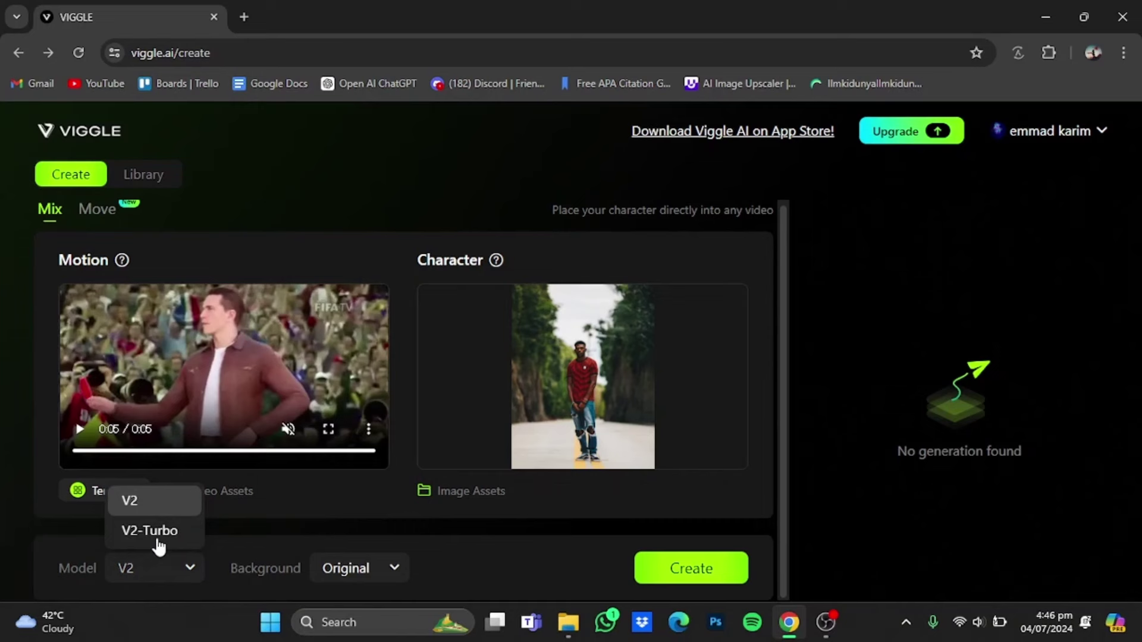
{"action": "left_click", "coordinate": [158, 544]}
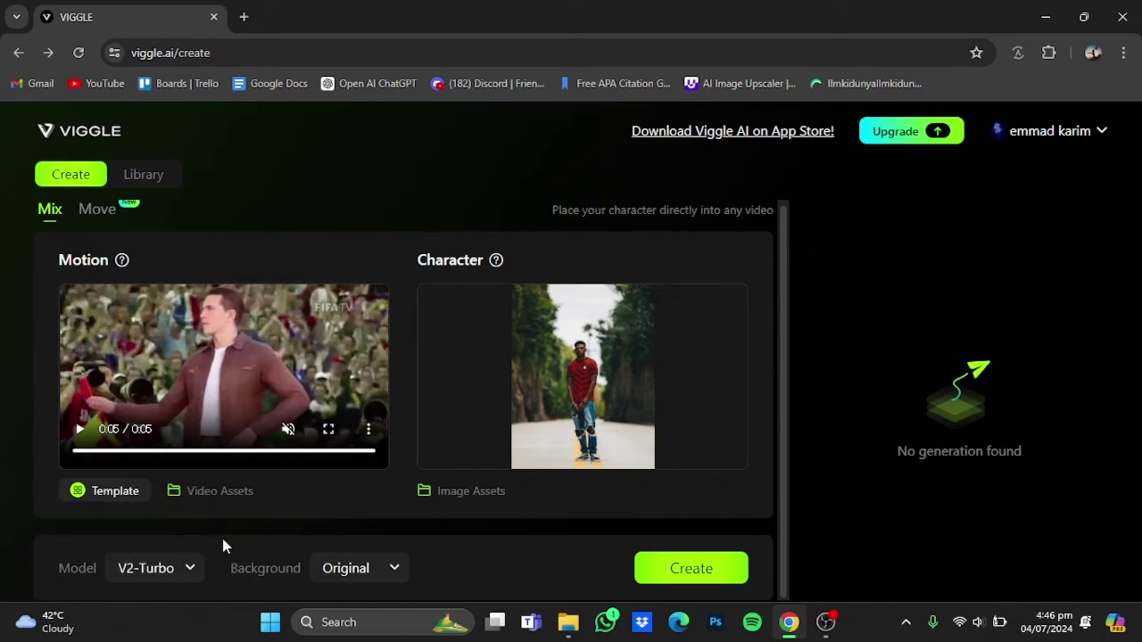
{"action": "left_click", "coordinate": [405, 575]}
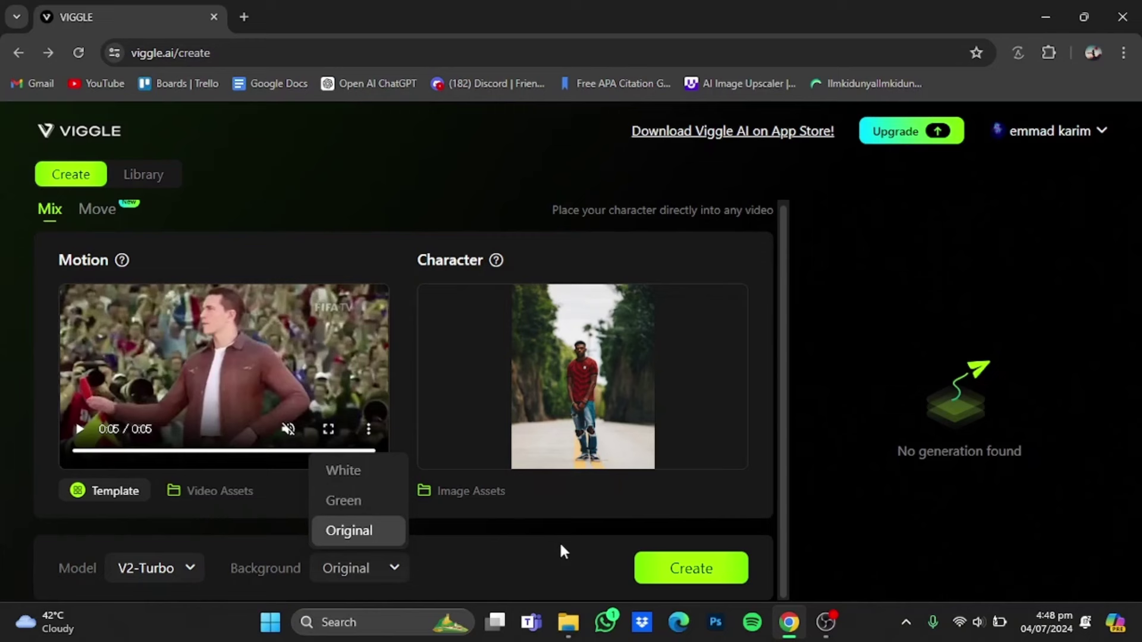
{"action": "left_click", "coordinate": [373, 509]}
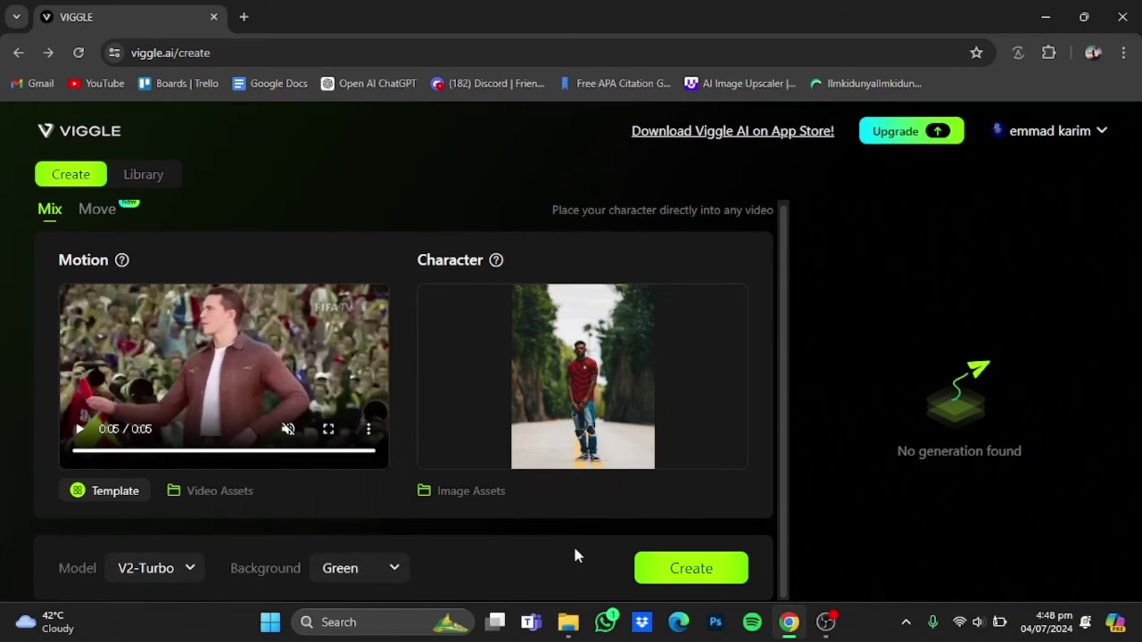
- Create the 5-second green-screen video, open its detail page and pause playback
{"action": "left_click", "coordinate": [673, 569]}
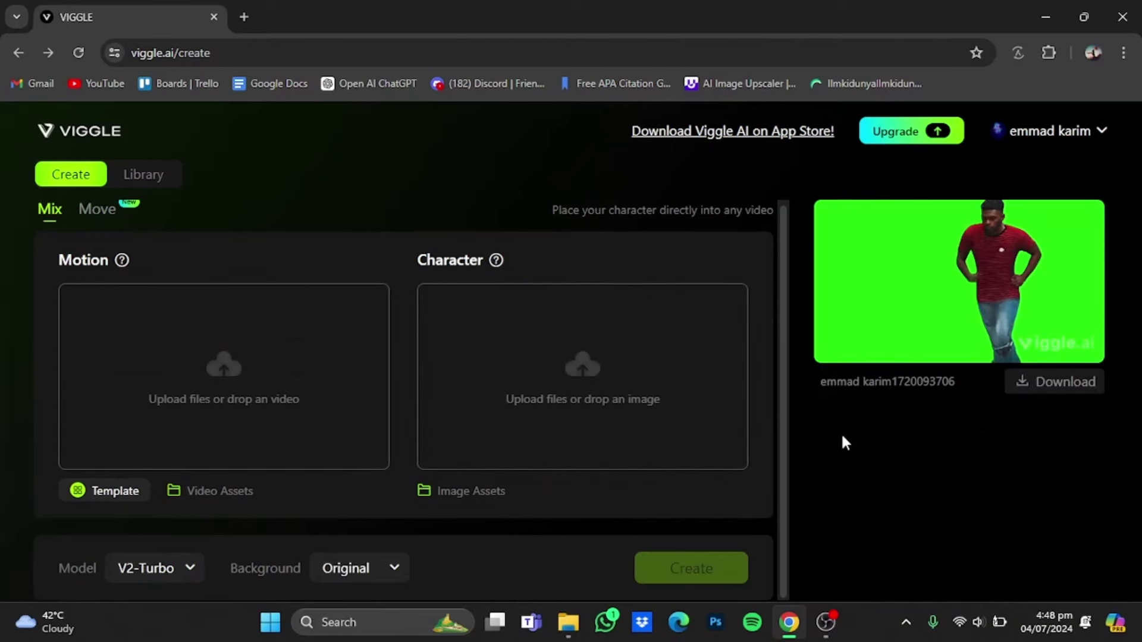
{"action": "left_click", "coordinate": [947, 276]}
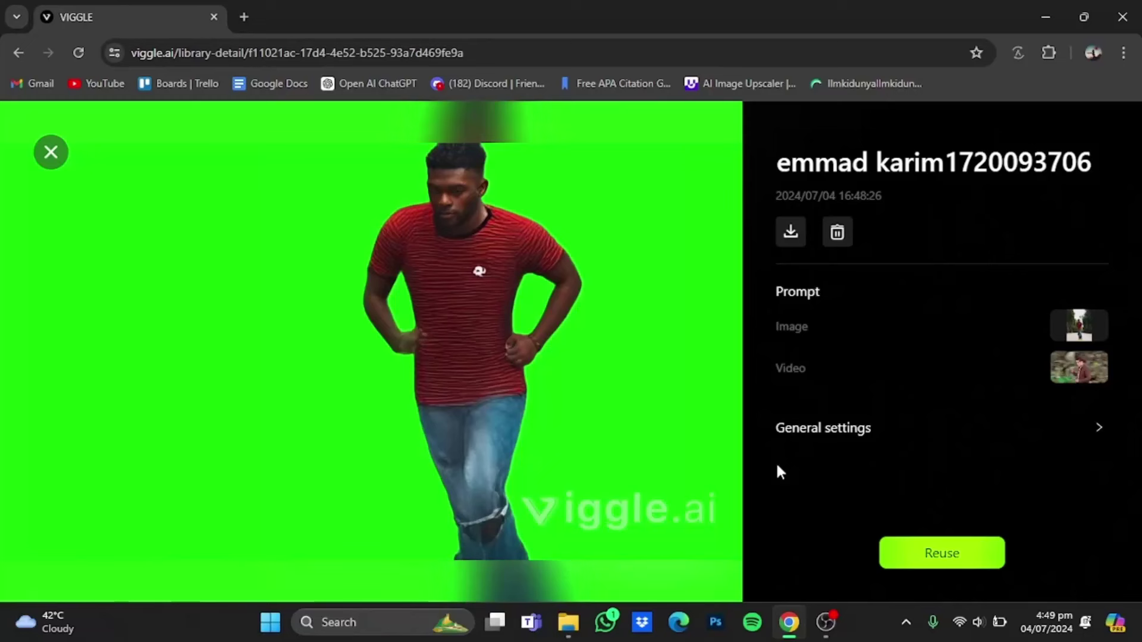
{"action": "left_click", "coordinate": [657, 463]}
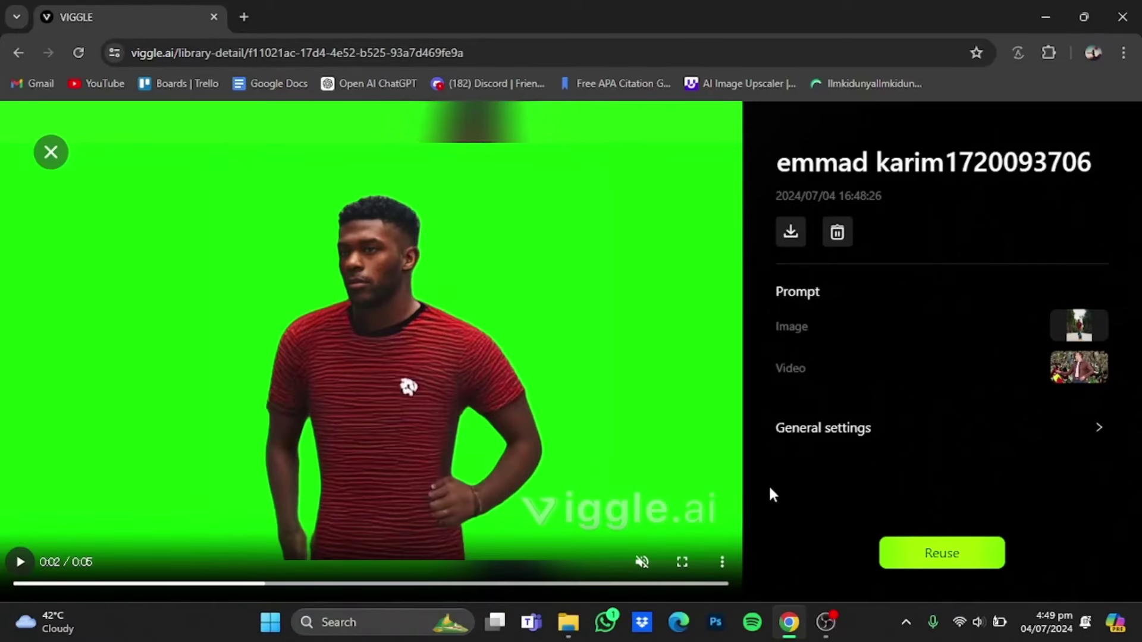
- Download the generated .mp4 to the Desktop folder and show the desktop
{"action": "left_click", "coordinate": [794, 245]}
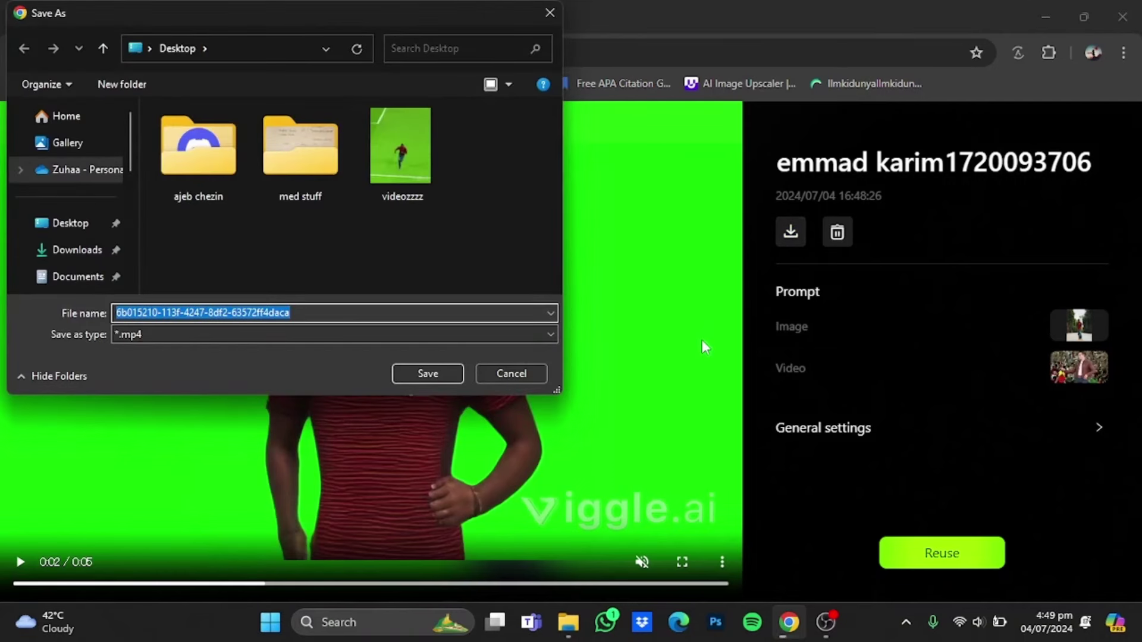
{"action": "left_click", "coordinate": [113, 230]}
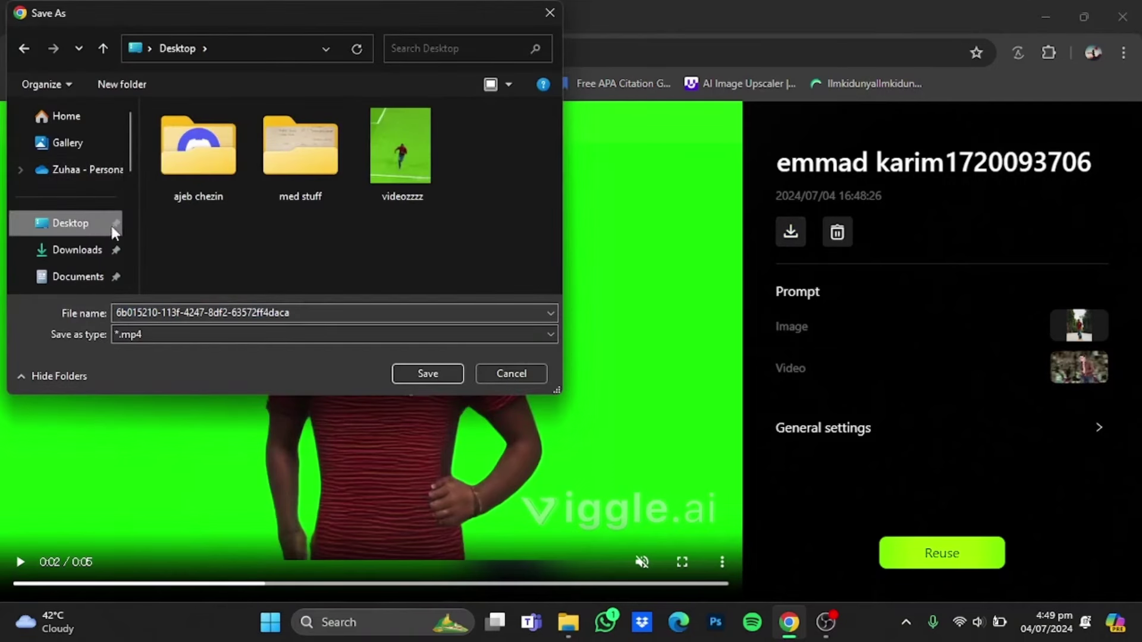
{"action": "left_click", "coordinate": [421, 376]}
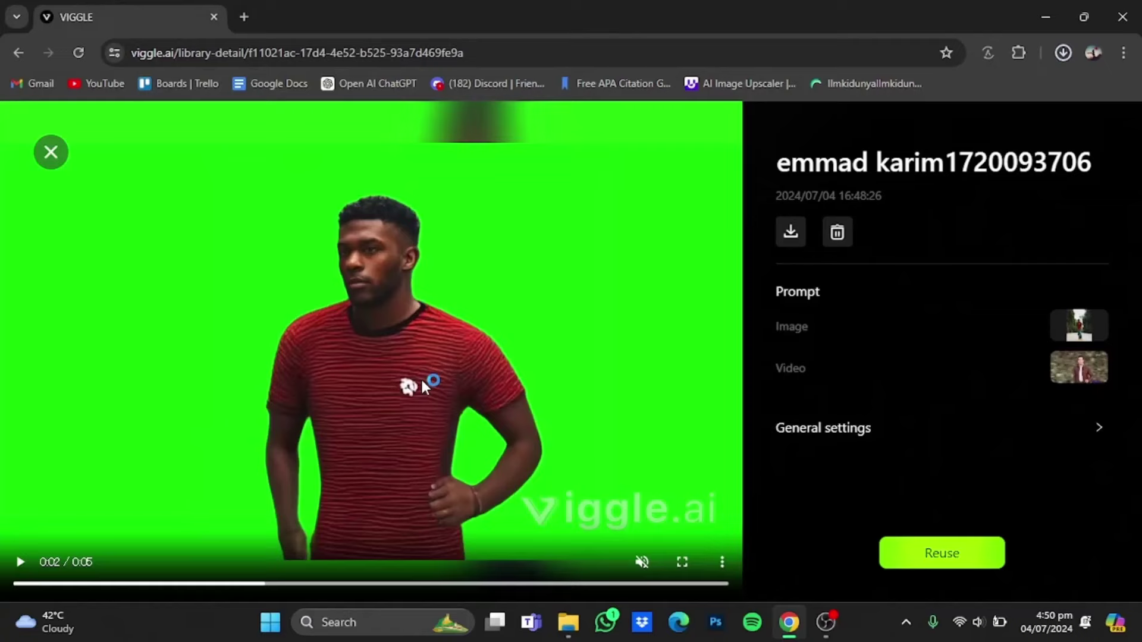
{"action": "key", "text": "super+d"}
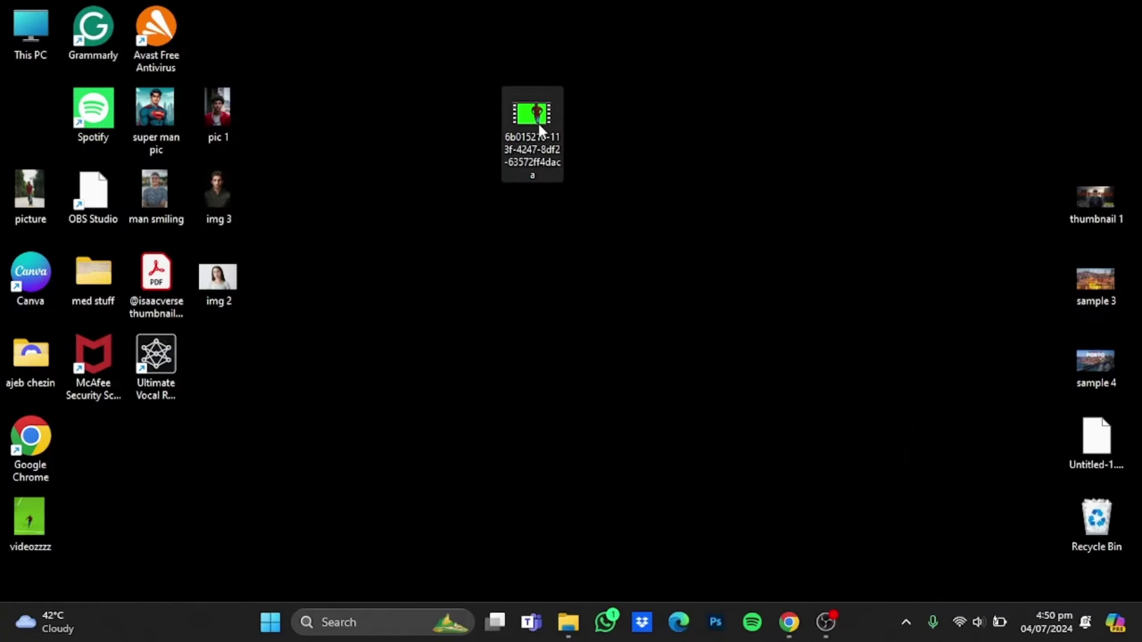
{"action": "double_click", "coordinate": [537, 124]}
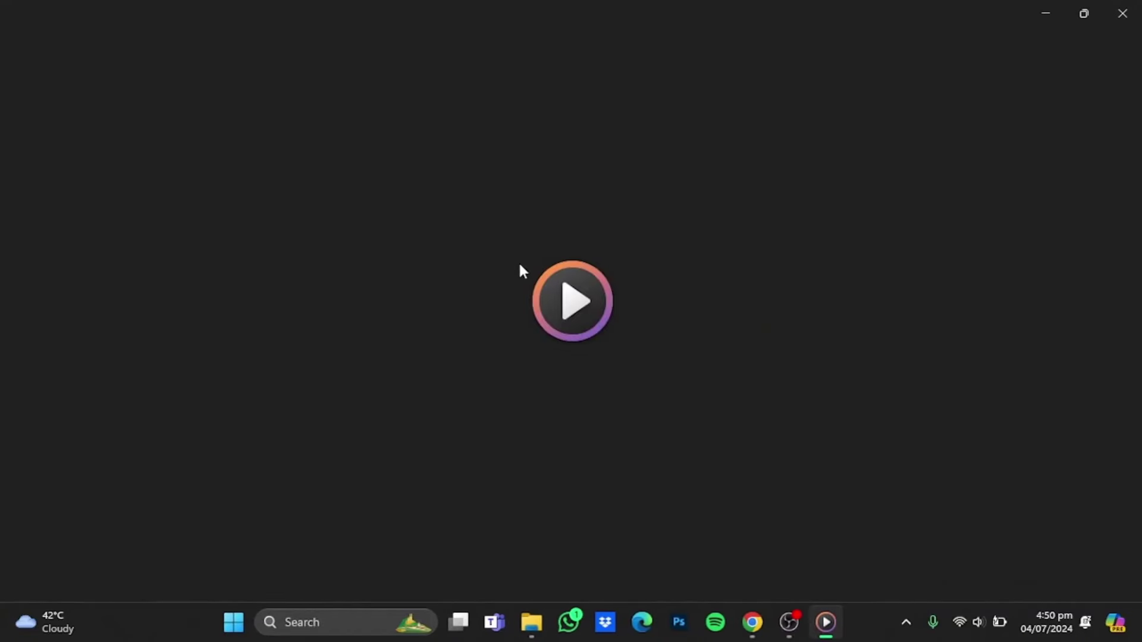